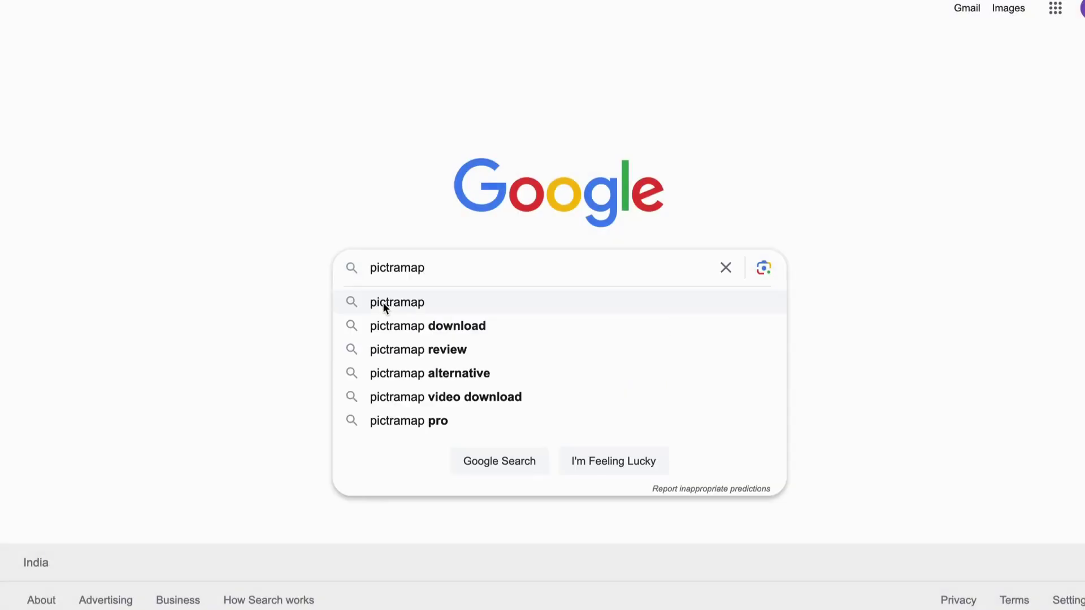
Search Google for pictramap and open the official PictraMap site result.
click(382, 303)
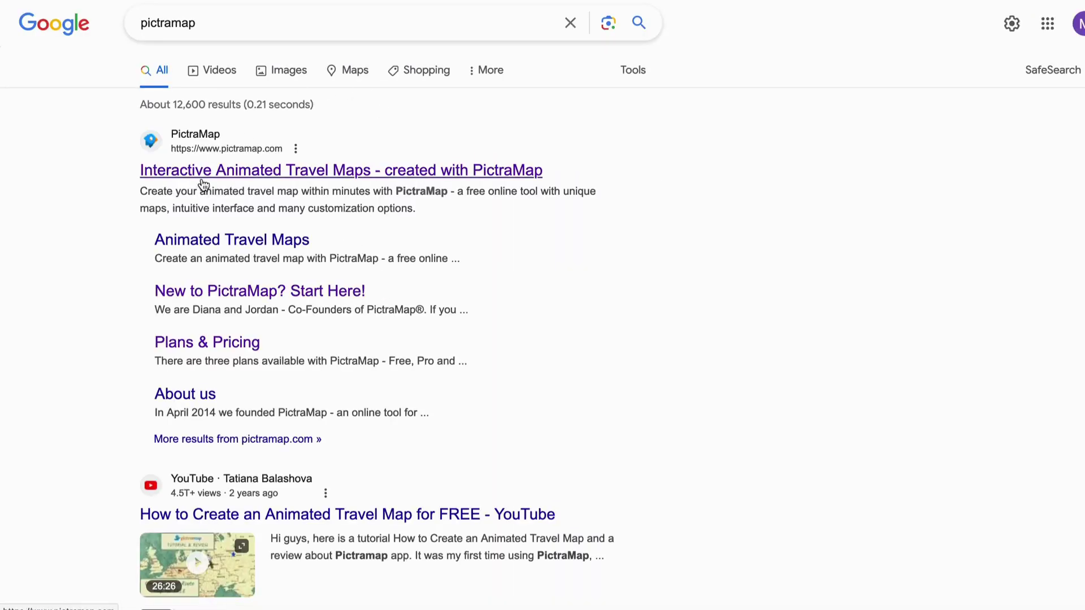
click(186, 170)
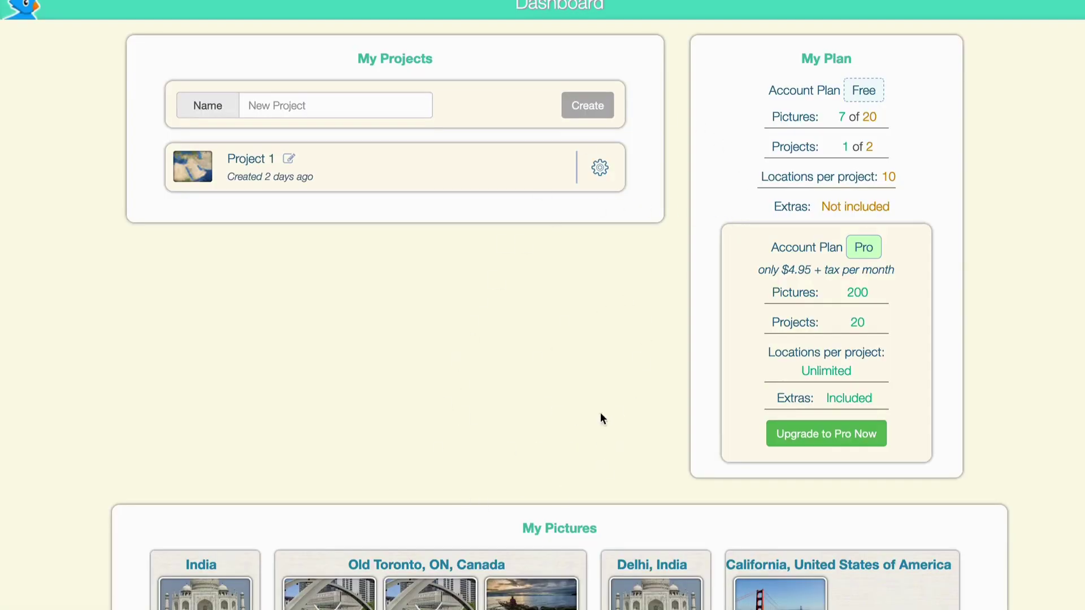
Highlight the Free plan limits, Pro plan details and Pro price on the dashboard.
drag(799, 59, 914, 212)
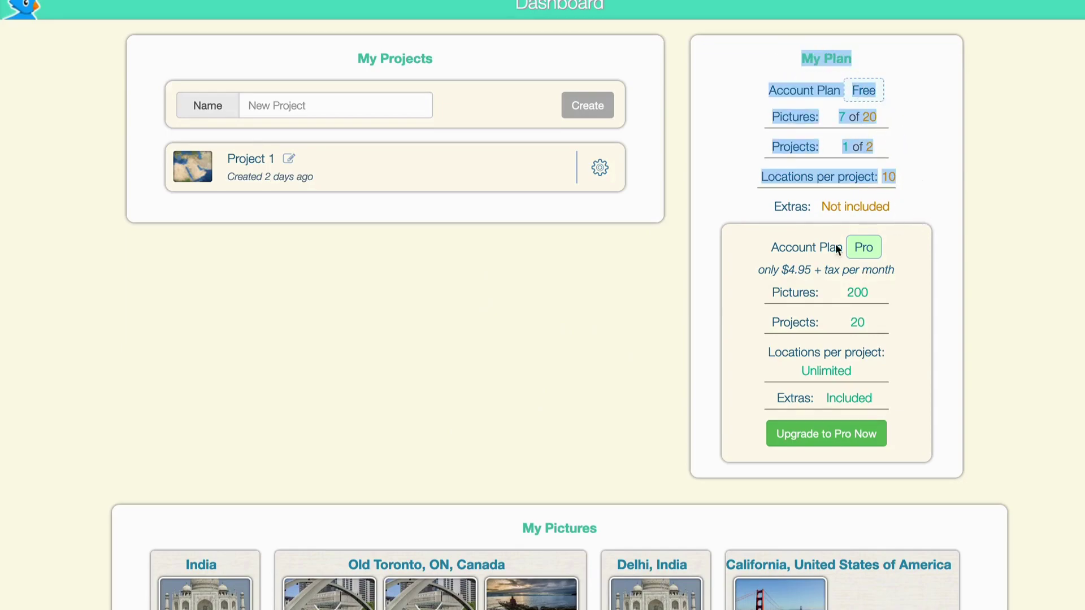
drag(739, 247, 954, 449)
click(965, 452)
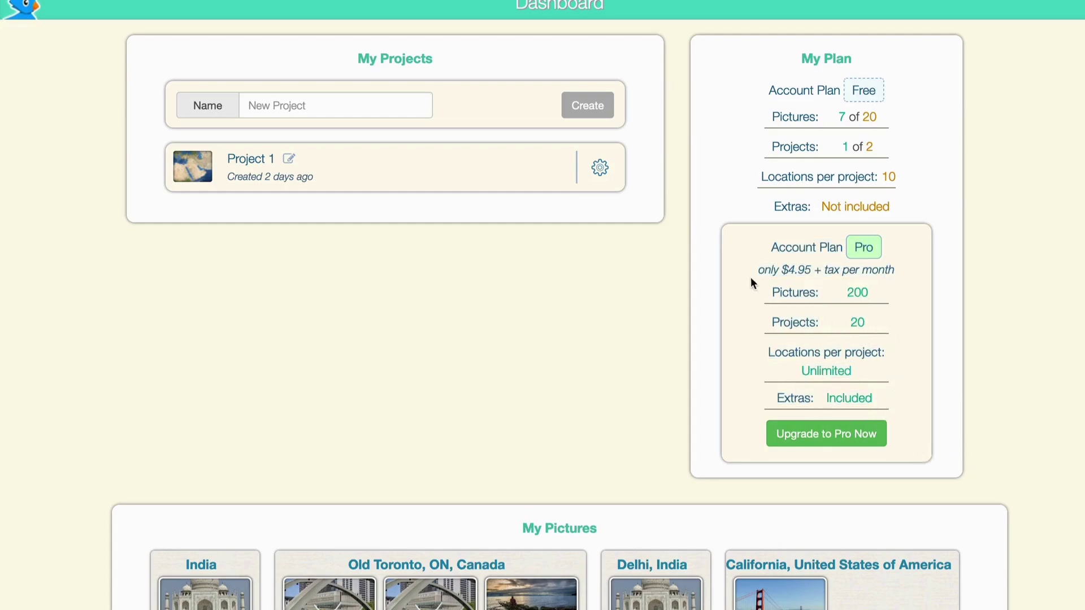
triple_click(806, 269)
click(670, 282)
Create a new project named 'my epic journey'.
click(286, 109)
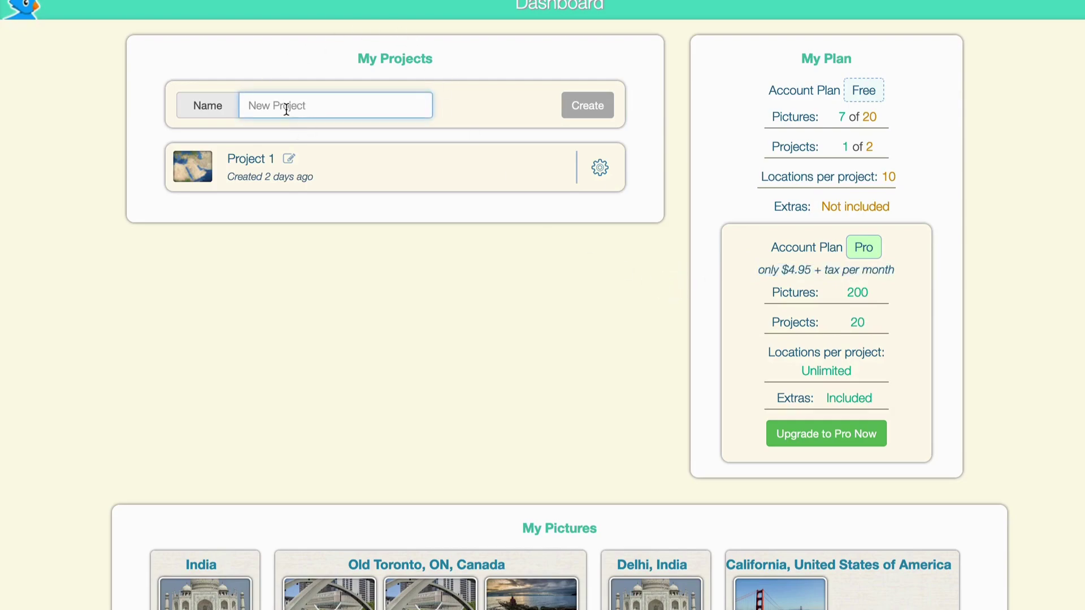
text(my epic journey)
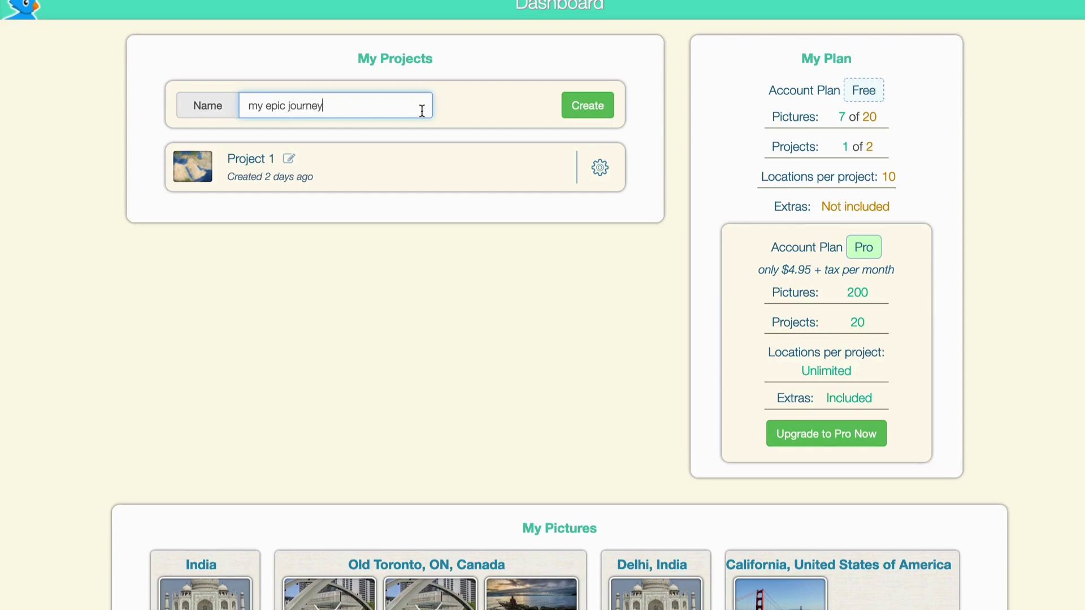
click(582, 109)
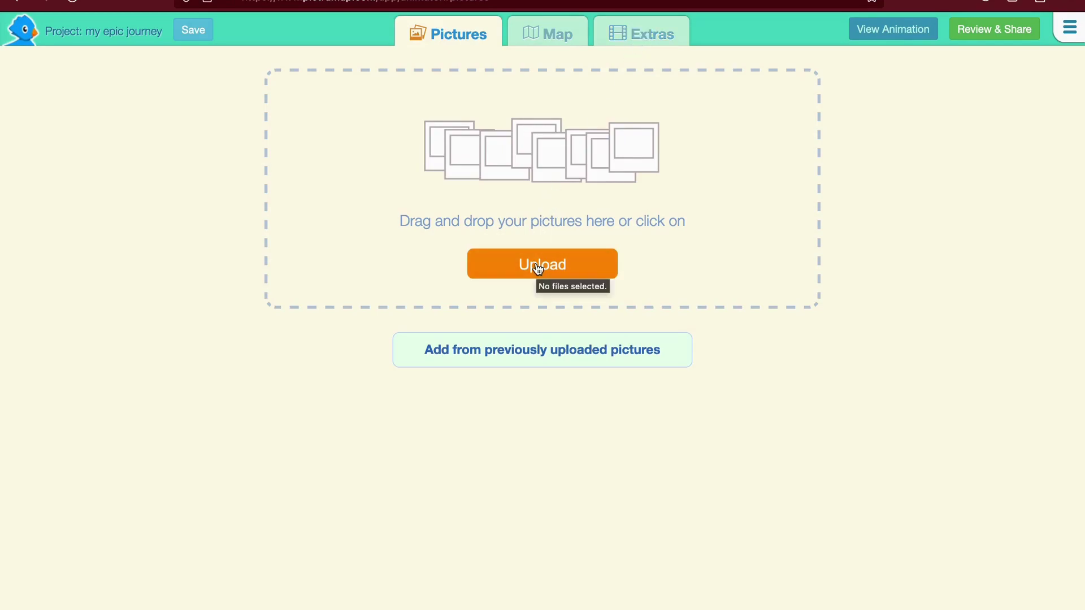
Upload the five JPG travel photos from Downloads and switch to the project's Map view.
click(554, 269)
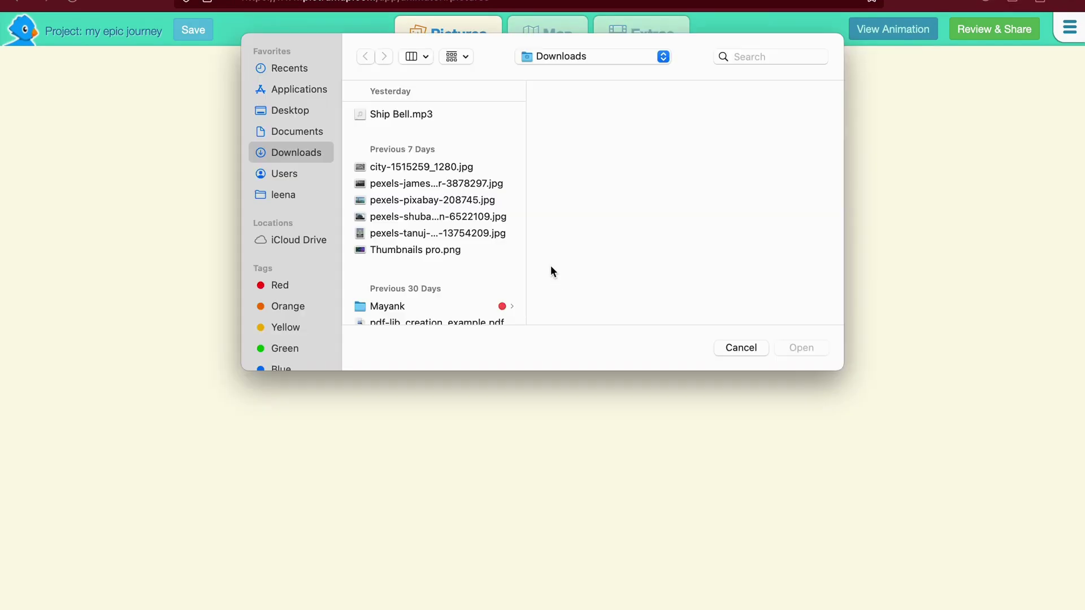
click(457, 168)
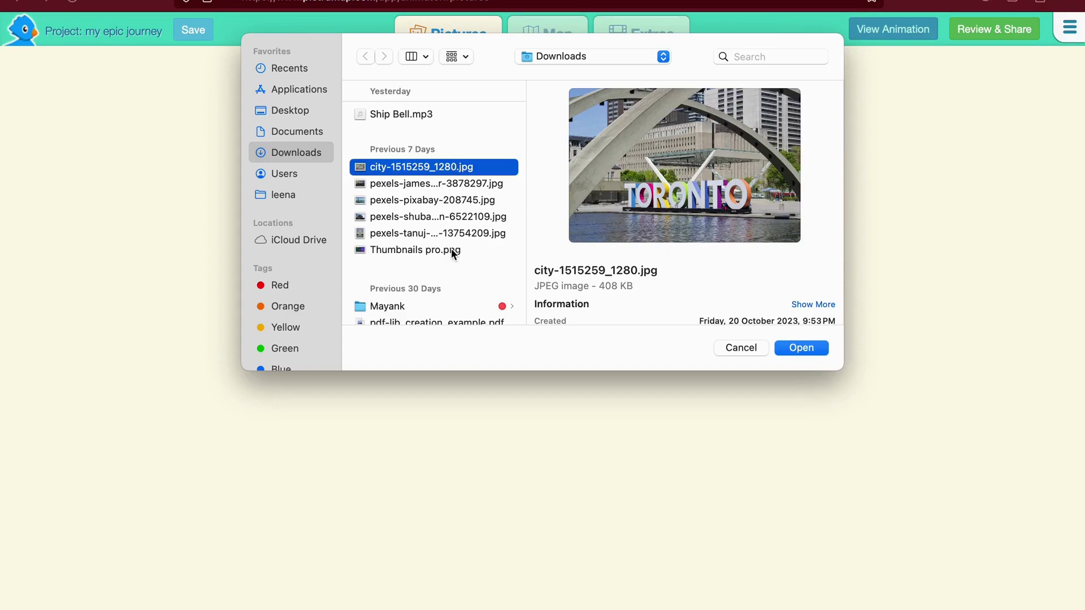
shift+click(442, 234)
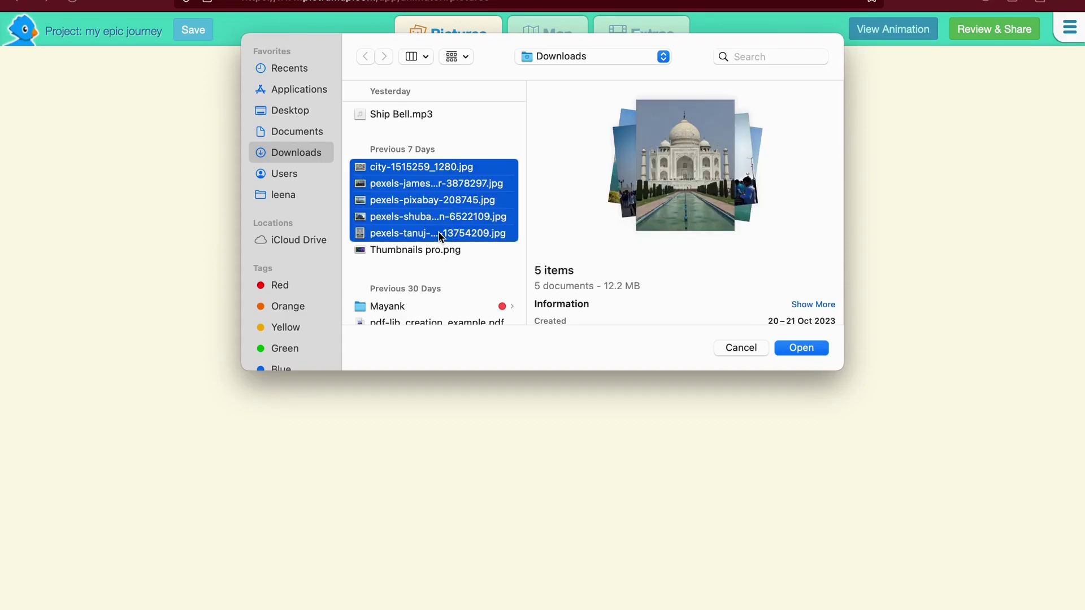
key(Return)
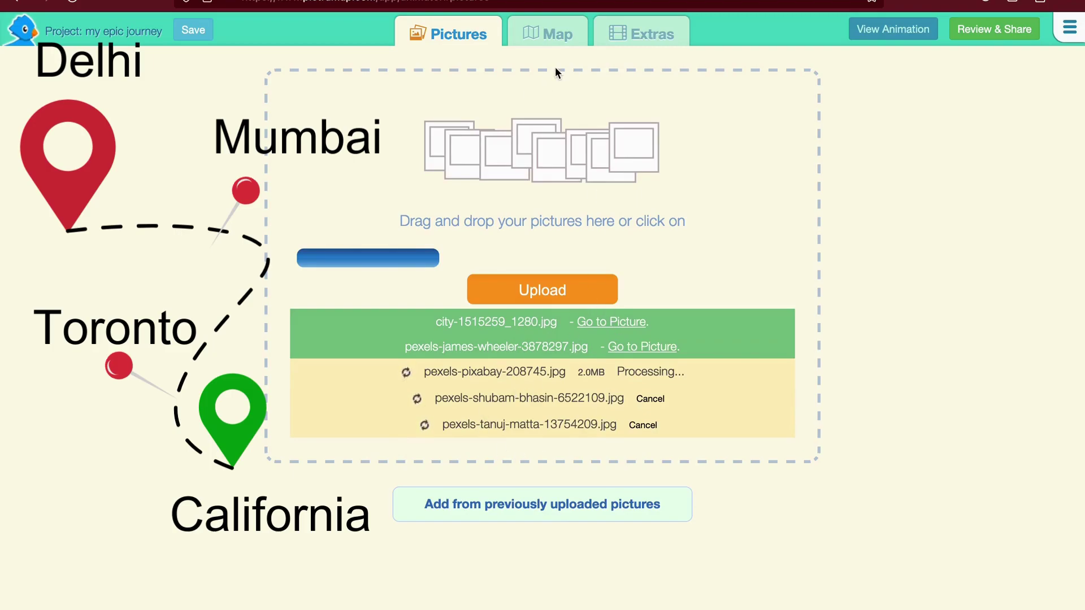
click(547, 34)
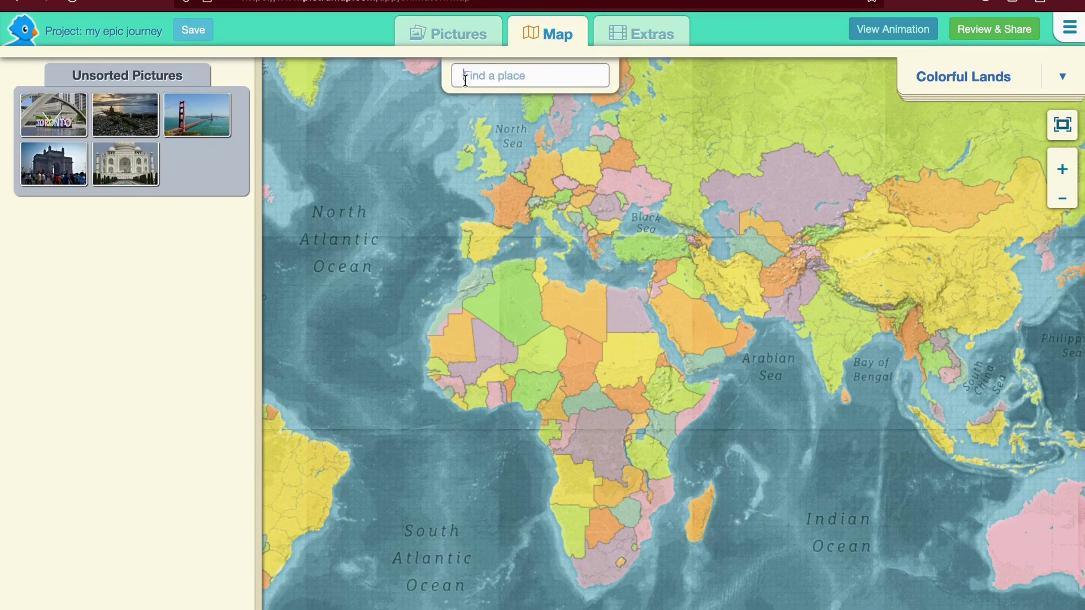
Search for Delhi and add Delhi, India as location 1.
click(483, 88)
text(Delhi)
click(523, 107)
click(746, 309)
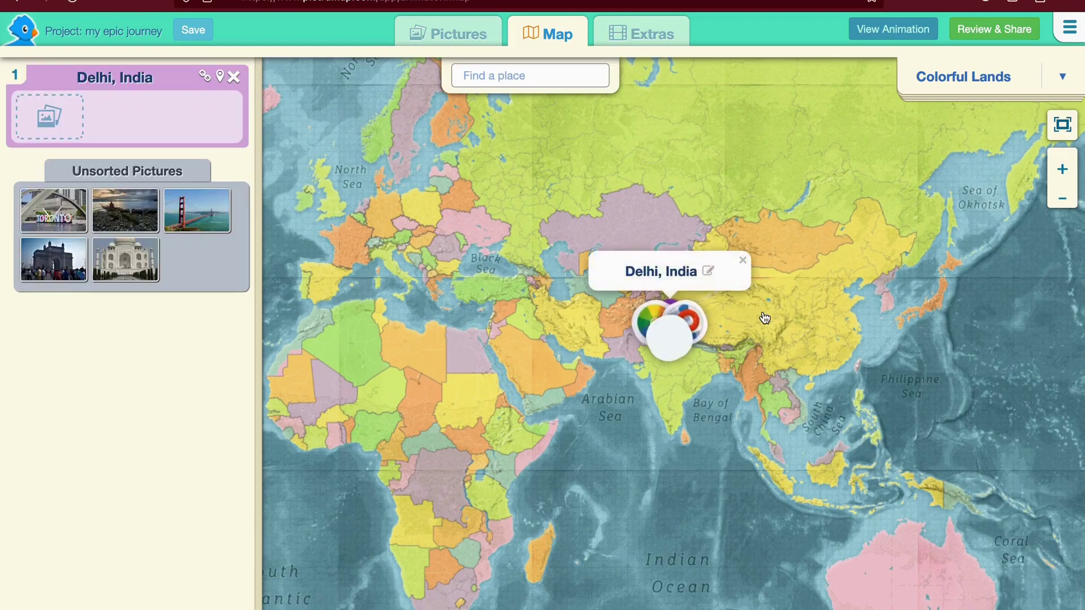
Set Delhi's travel mode to car and give its marker a new colour.
click(676, 316)
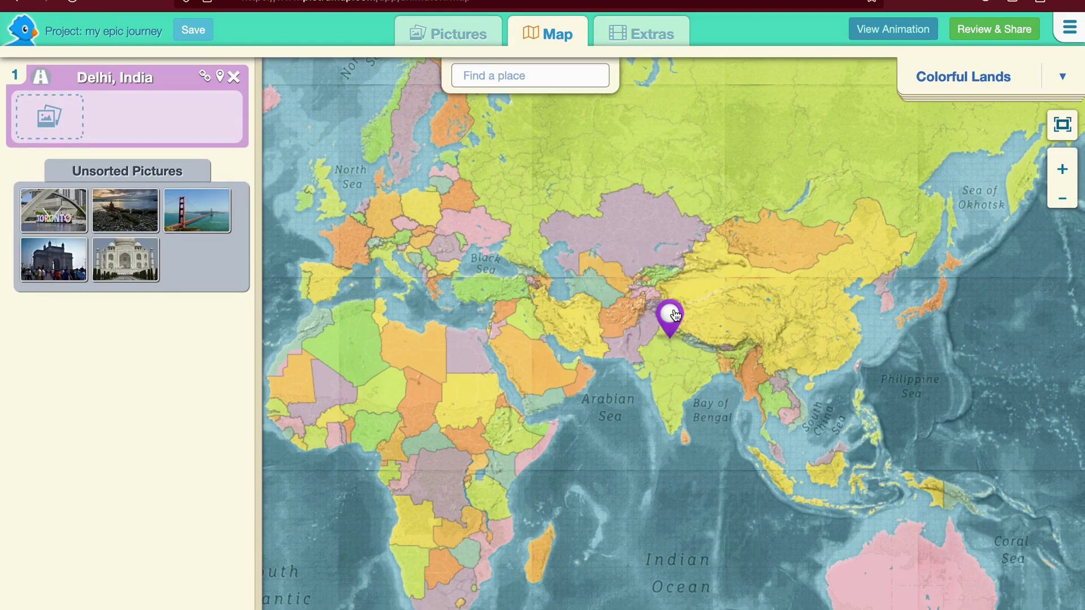
click(674, 317)
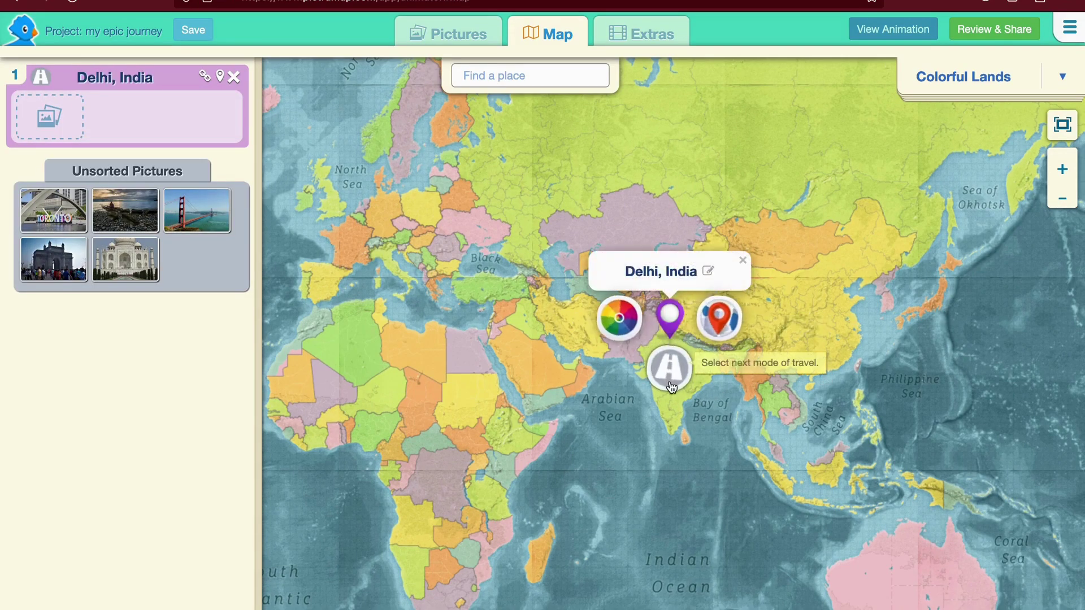
click(723, 319)
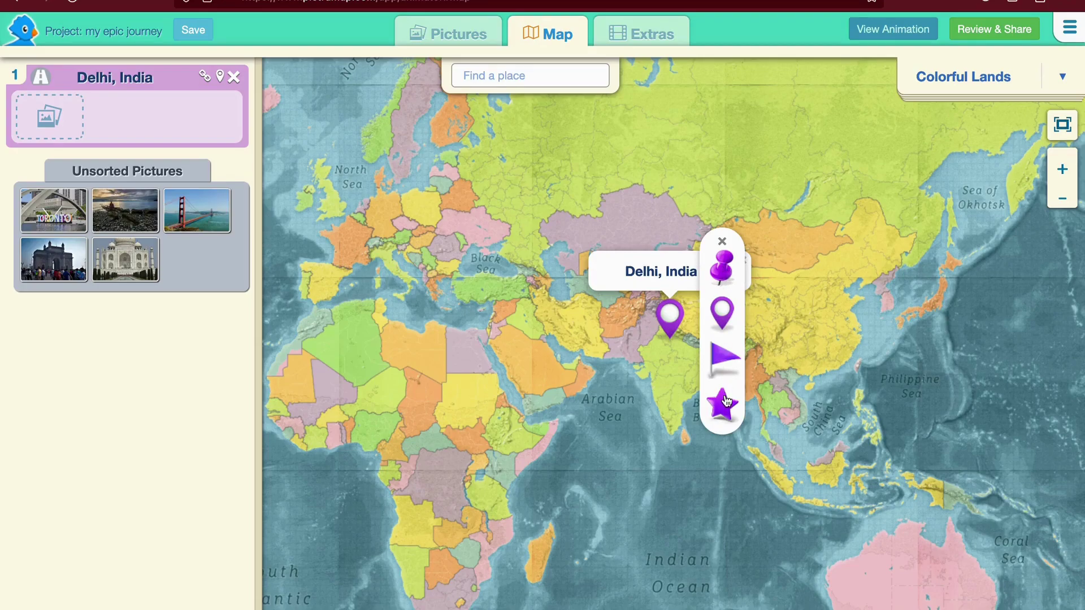
click(678, 314)
click(673, 316)
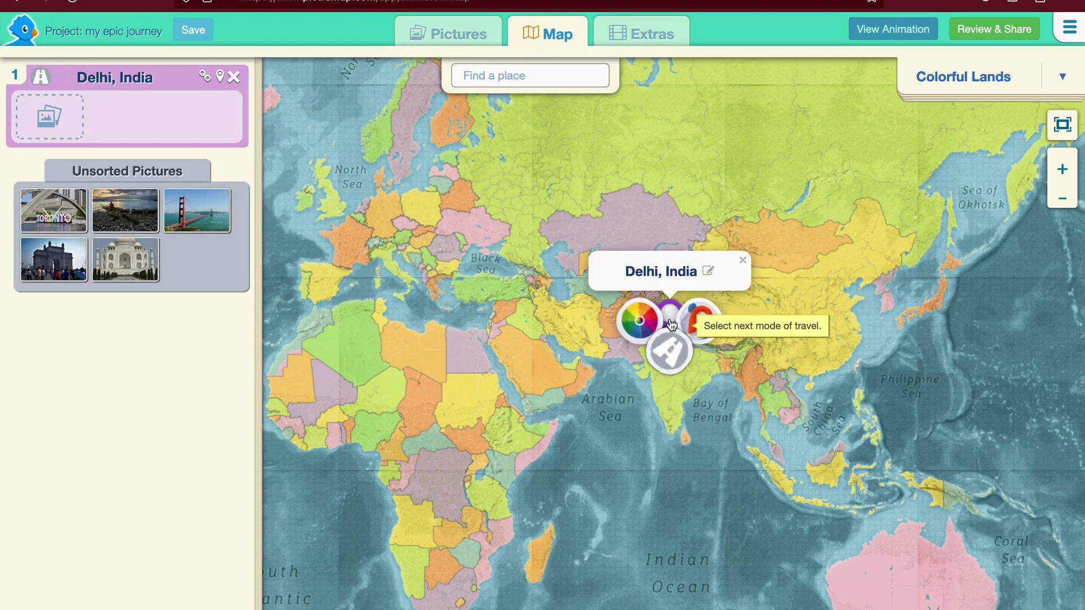
click(671, 370)
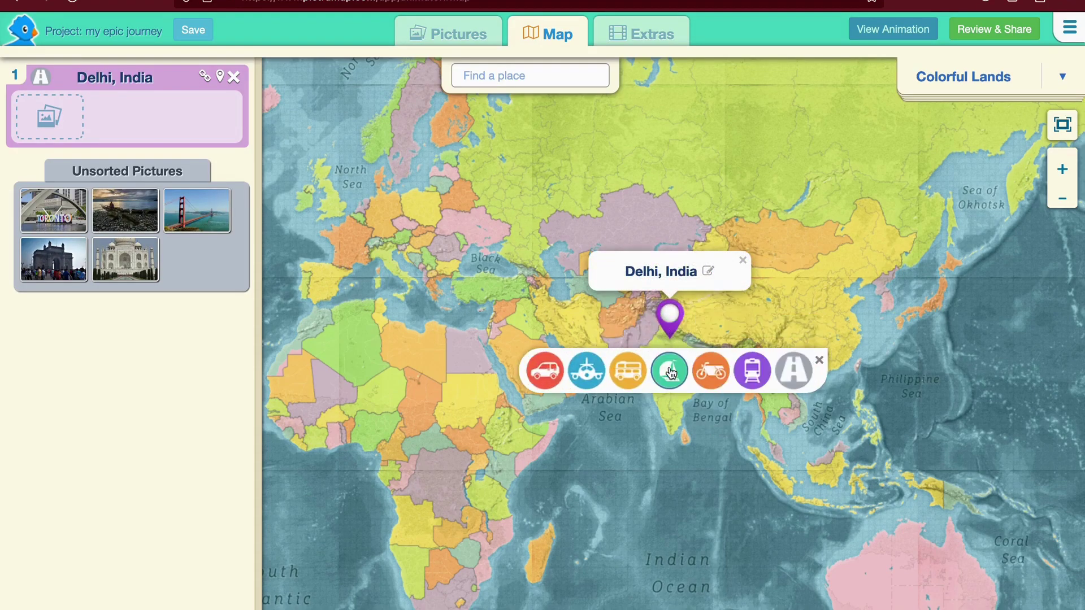
click(543, 377)
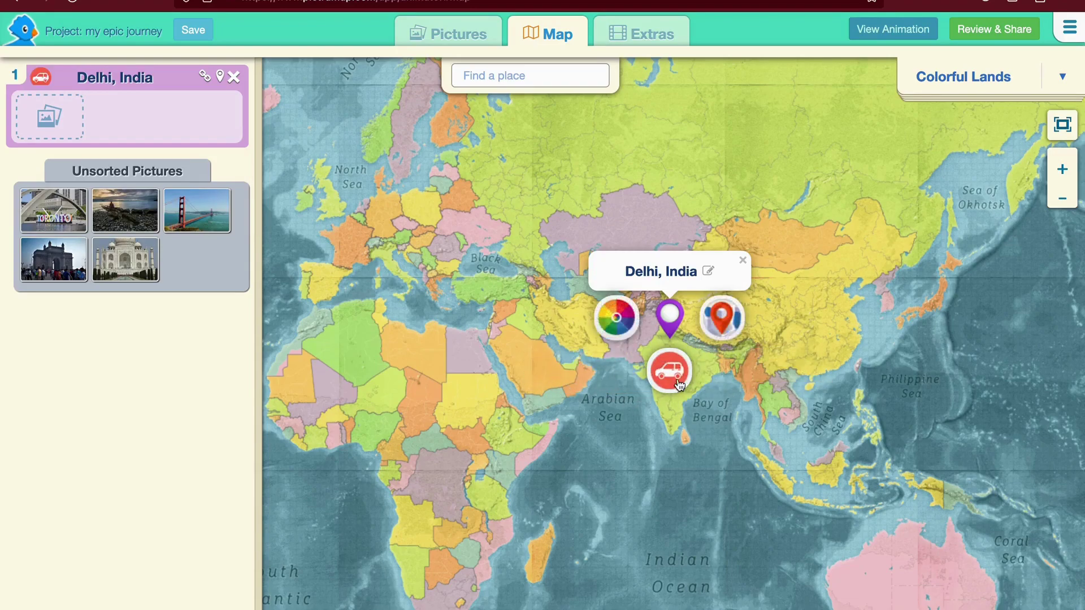
click(614, 335)
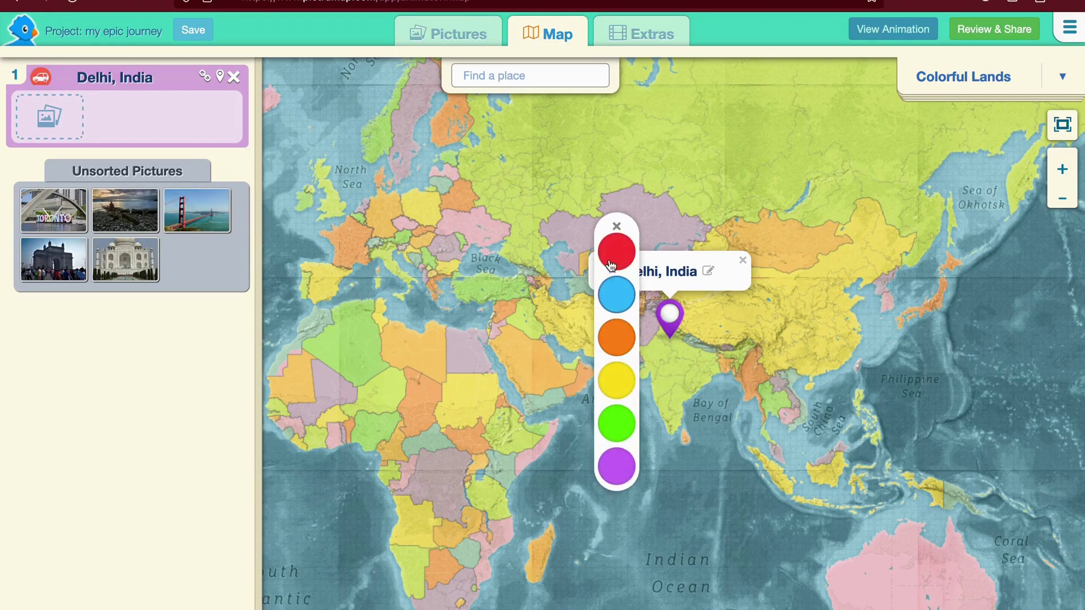
click(617, 382)
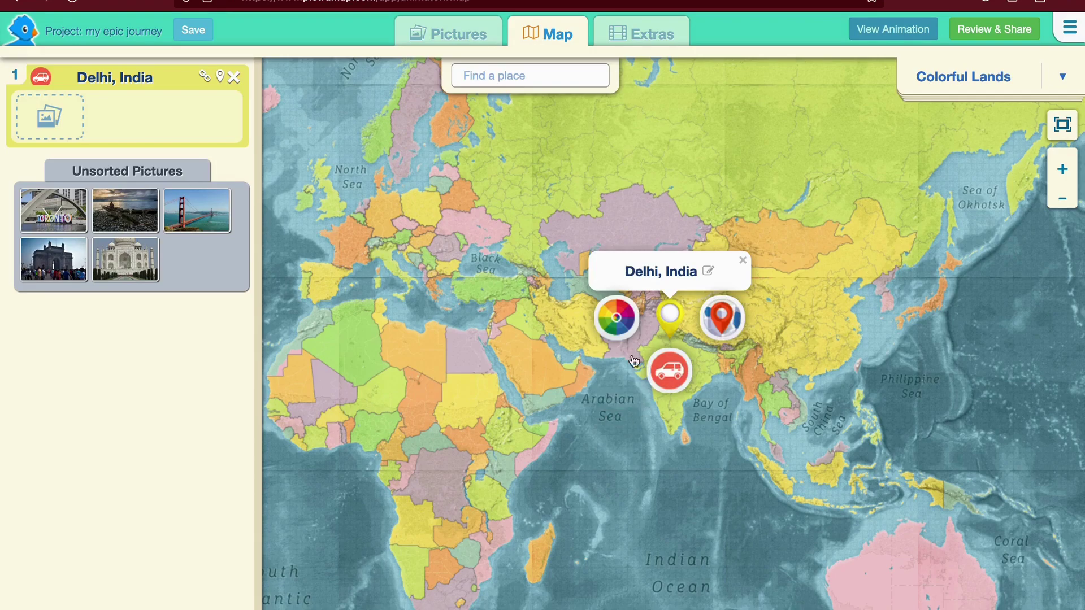
Add Mumbai, Maharashtra, India as the second location.
click(475, 67)
text(mumbai)
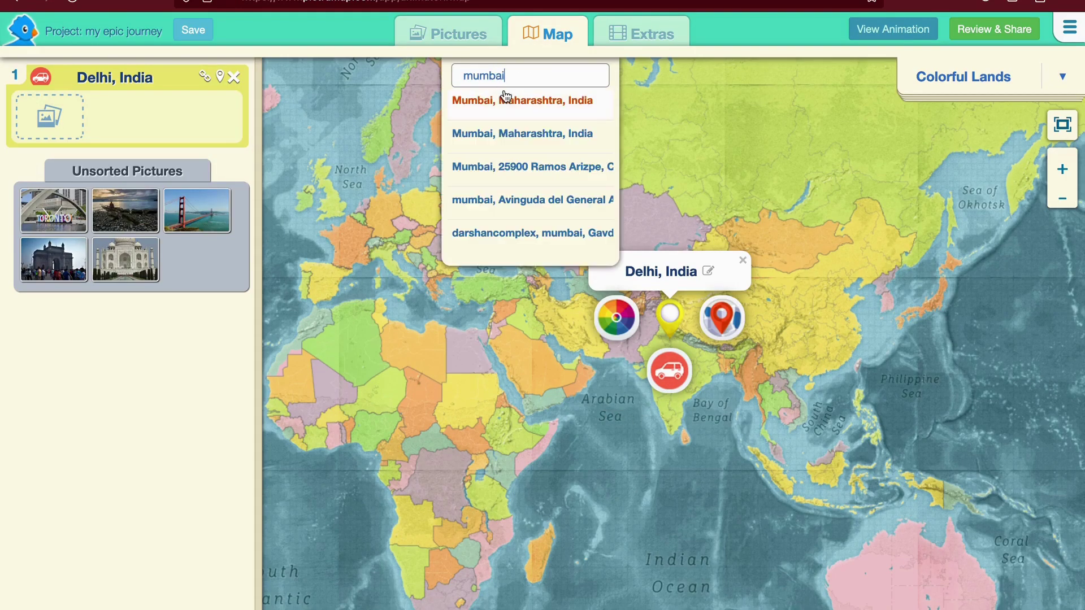
click(504, 103)
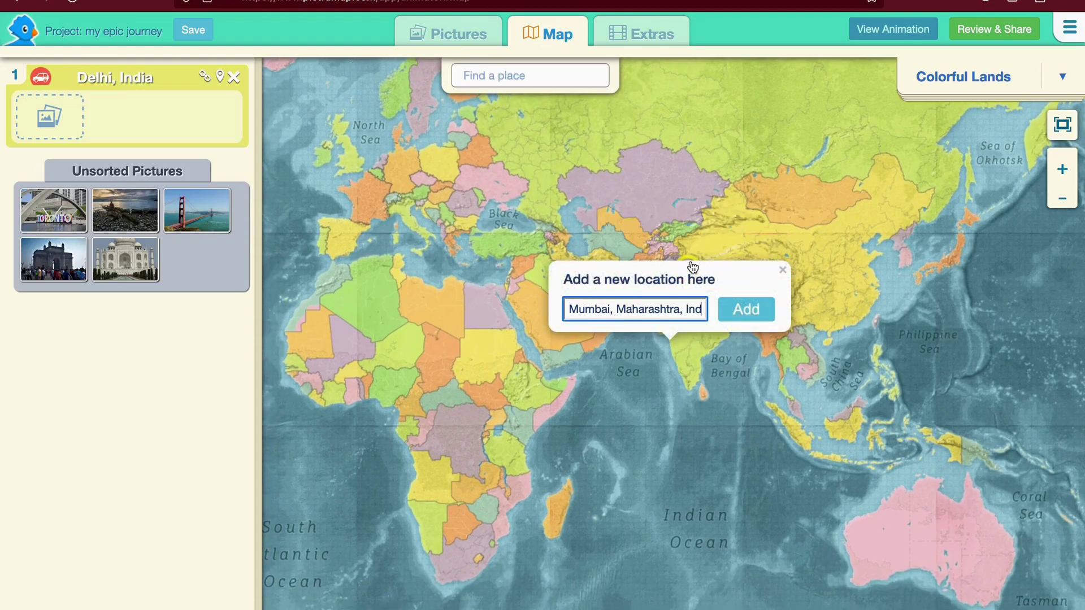
click(749, 310)
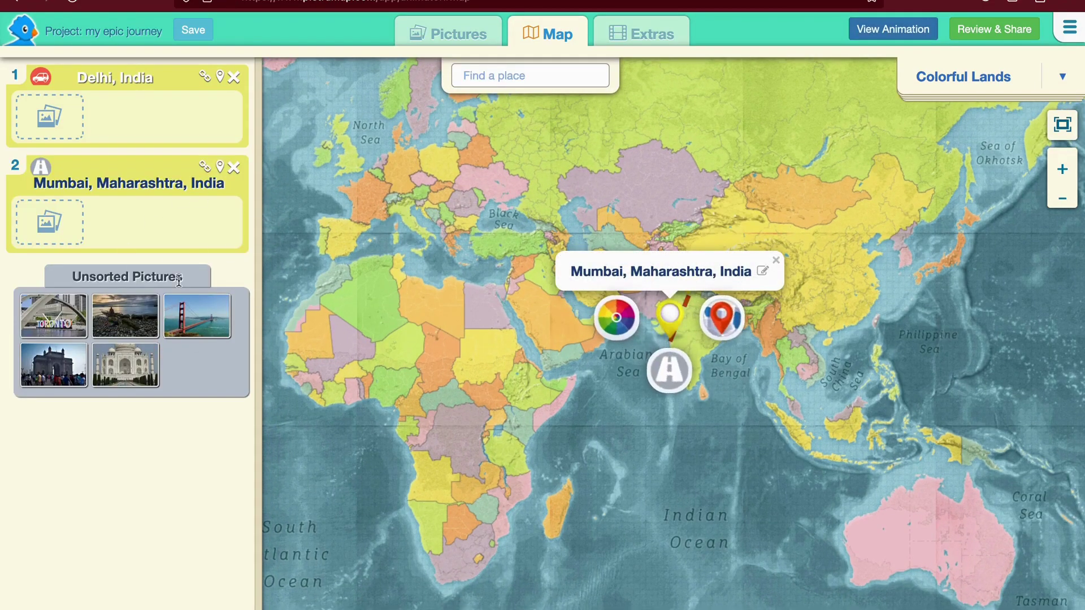
Assign the Taj Mahal photo to Delhi and the Gateway of India photo to Mumbai, then open Extras.
drag(125, 365, 51, 117)
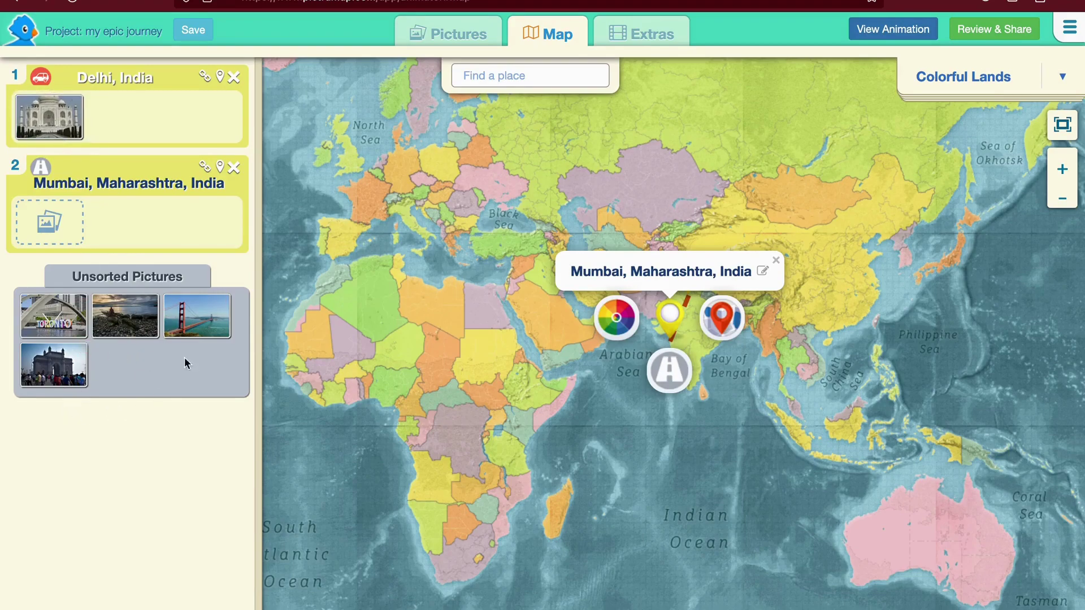
drag(53, 370, 43, 242)
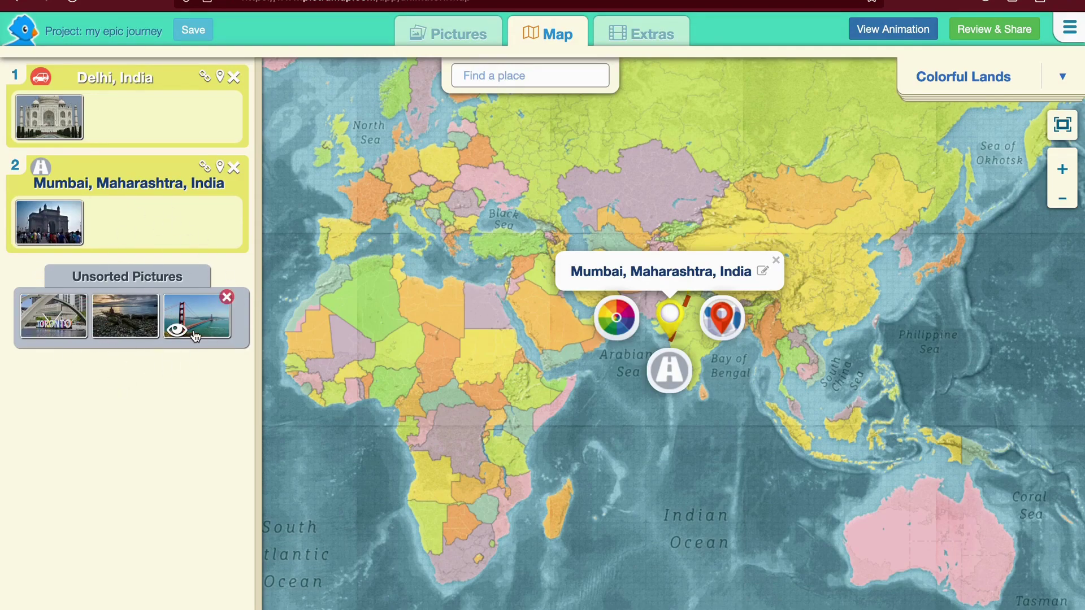
click(653, 34)
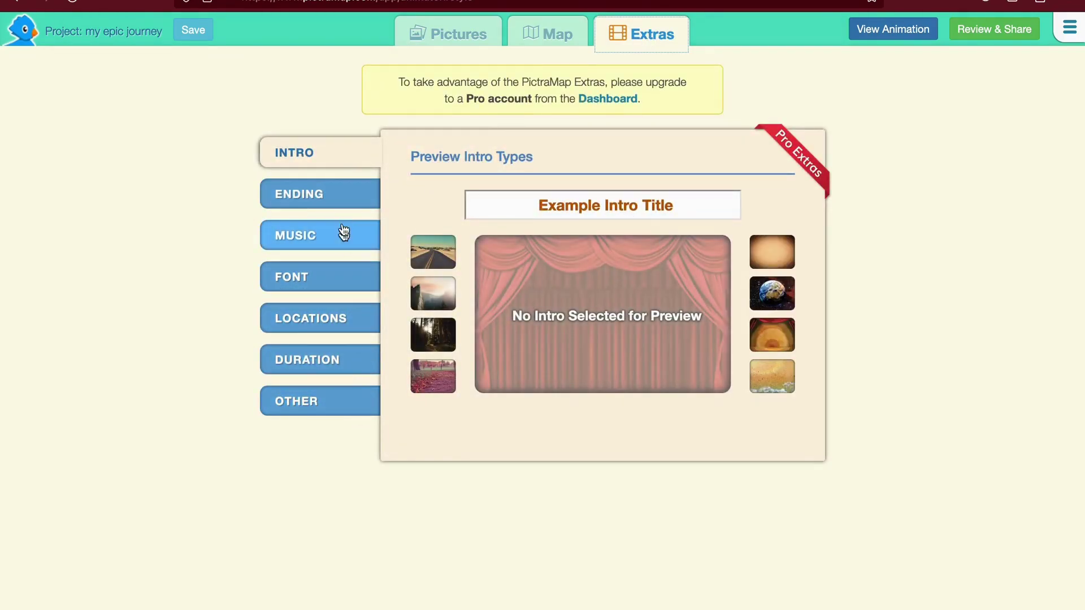
Browse the Ending, Music, Font, Locations and Duration extras settings.
click(315, 194)
click(315, 235)
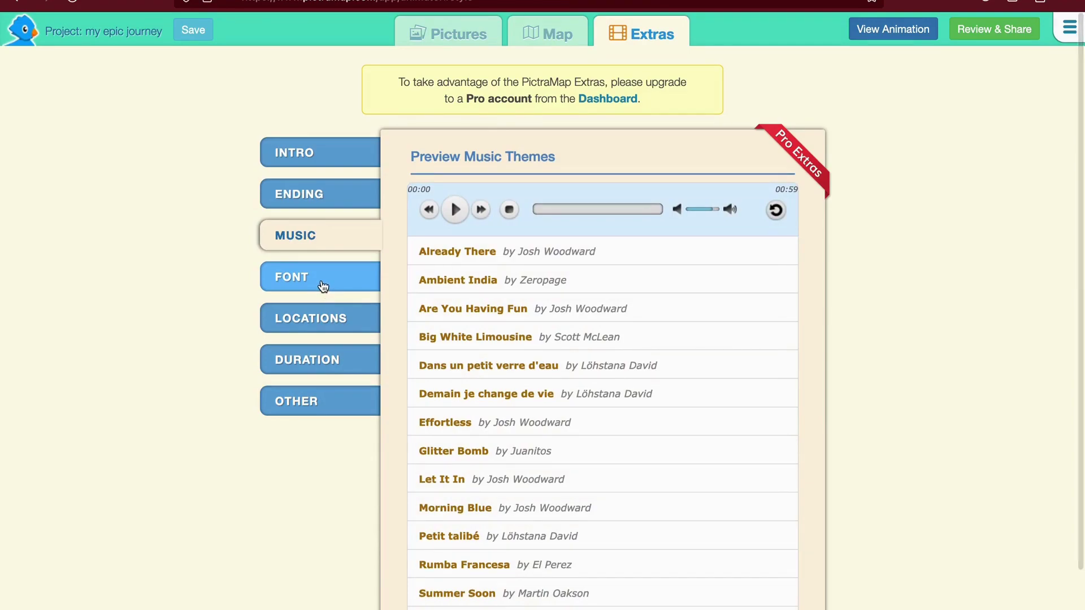
click(322, 283)
click(324, 320)
click(327, 367)
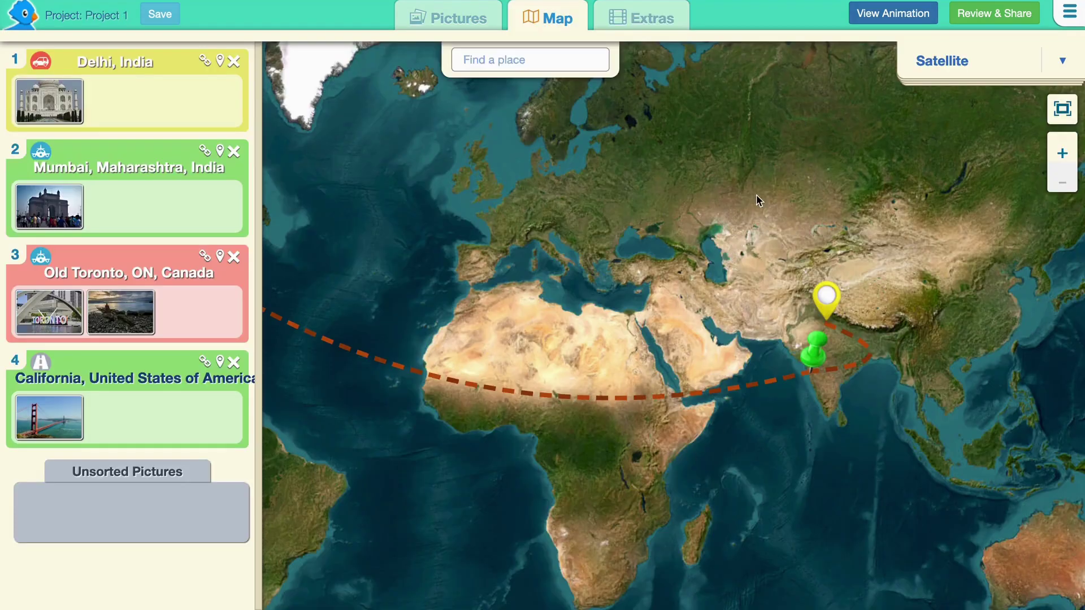
Play the travel animation and watch it full screen.
click(899, 17)
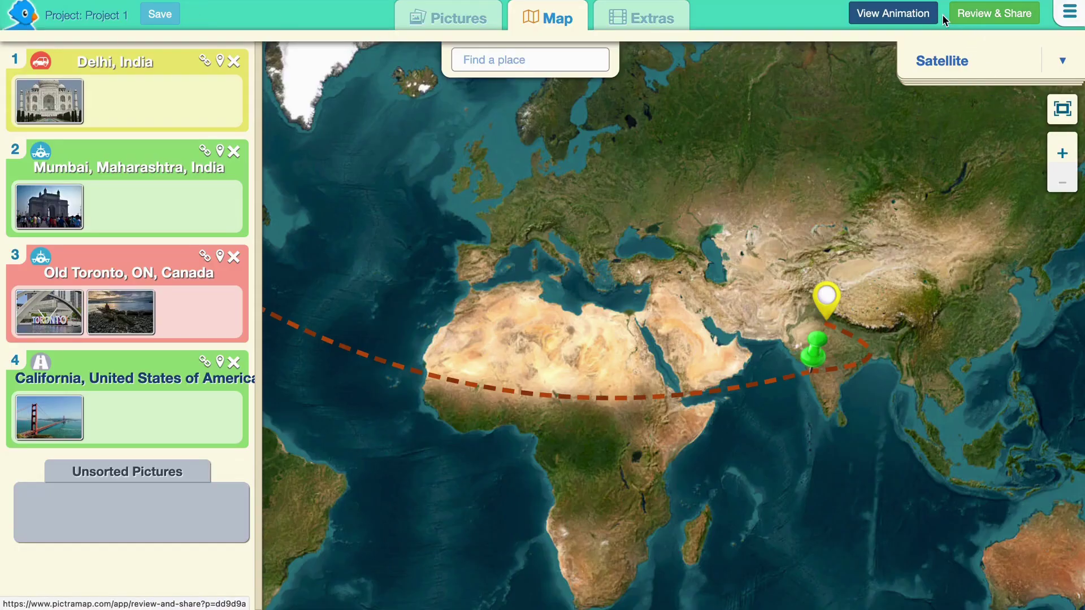
click(893, 12)
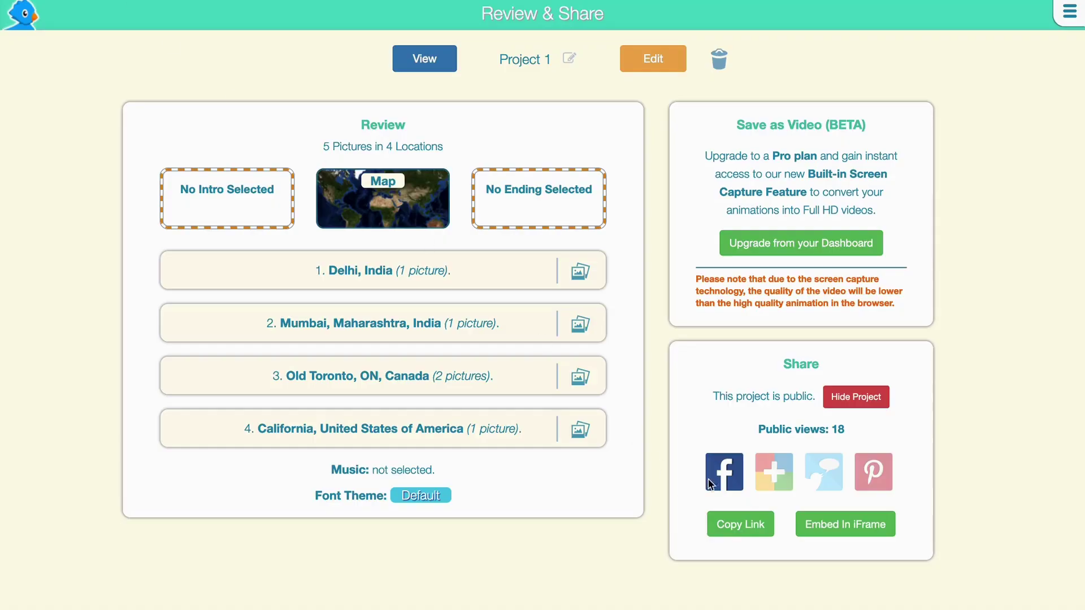
Copy Project 1's shareable link and dismiss the link prompt.
click(744, 518)
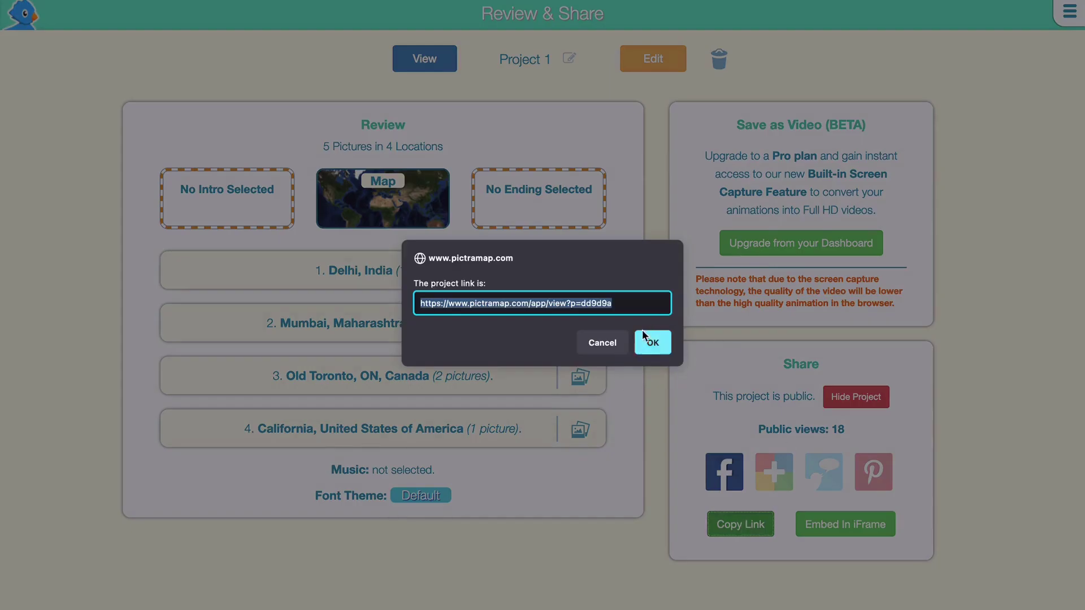
click(604, 346)
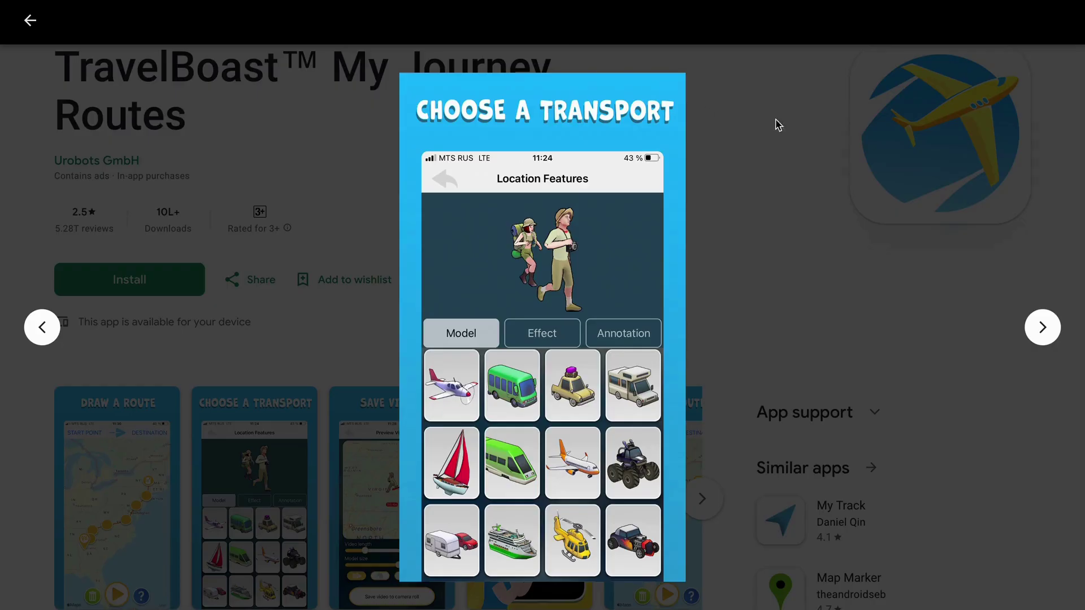
click(898, 176)
Enlarge the TravelBoast app's first screenshot and browse to the Save videos and Share with friends screenshots.
scroll(510, 205, up, 1)
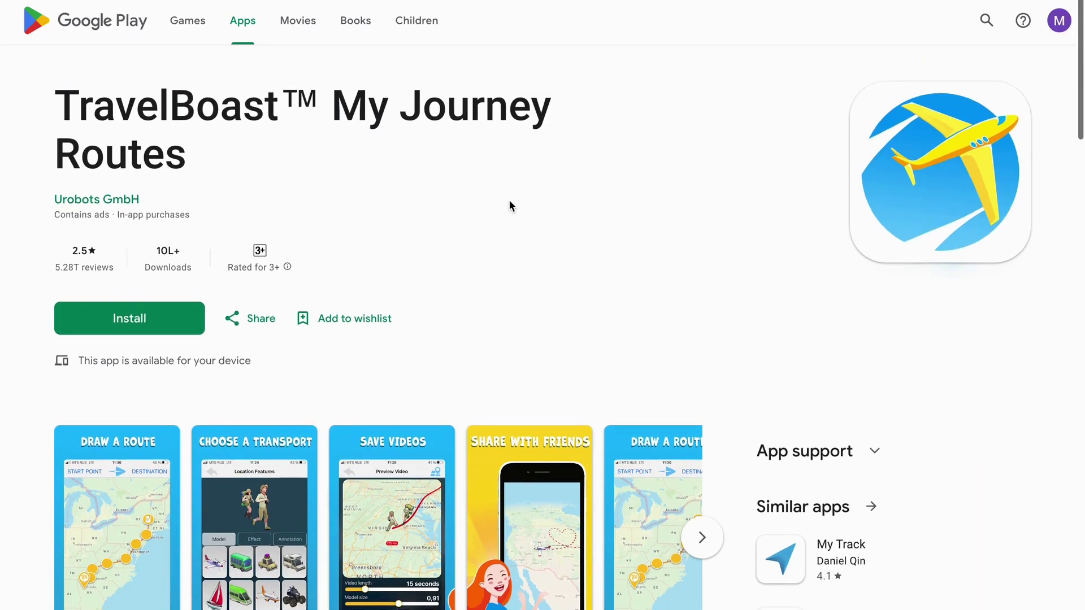
click(176, 434)
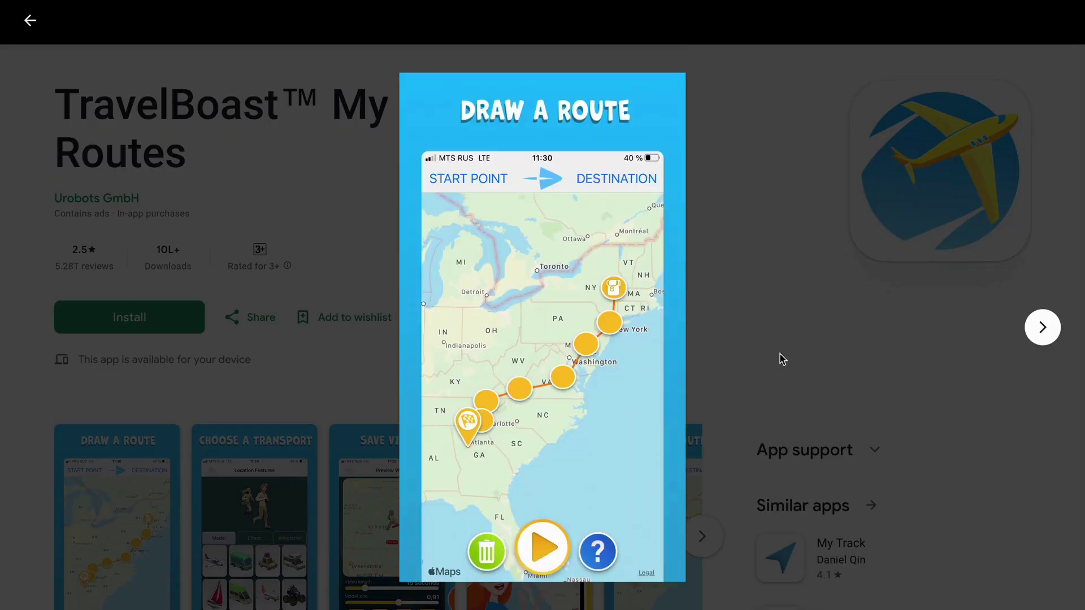
click(1030, 339)
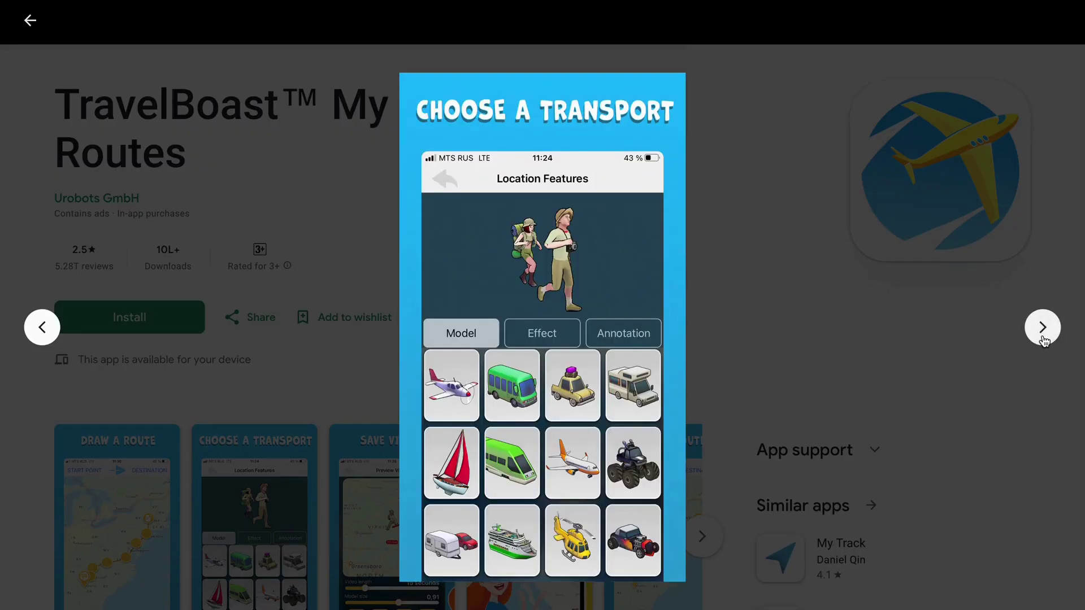
click(1043, 339)
click(1043, 339)
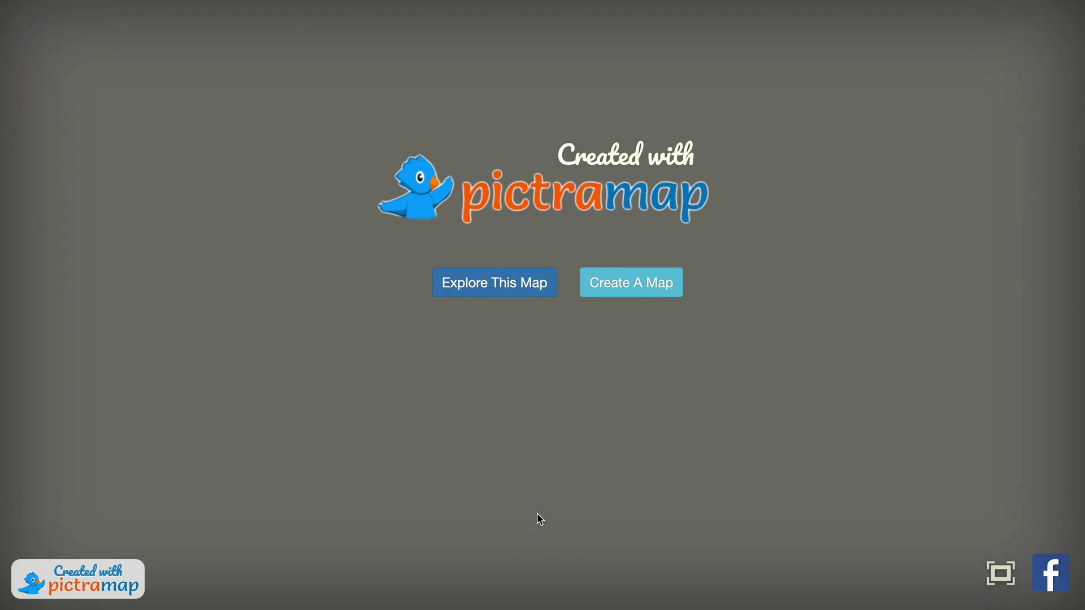
Explore the shared map, stepping through Delhi, Mumbai, Old Toronto and California.
click(511, 297)
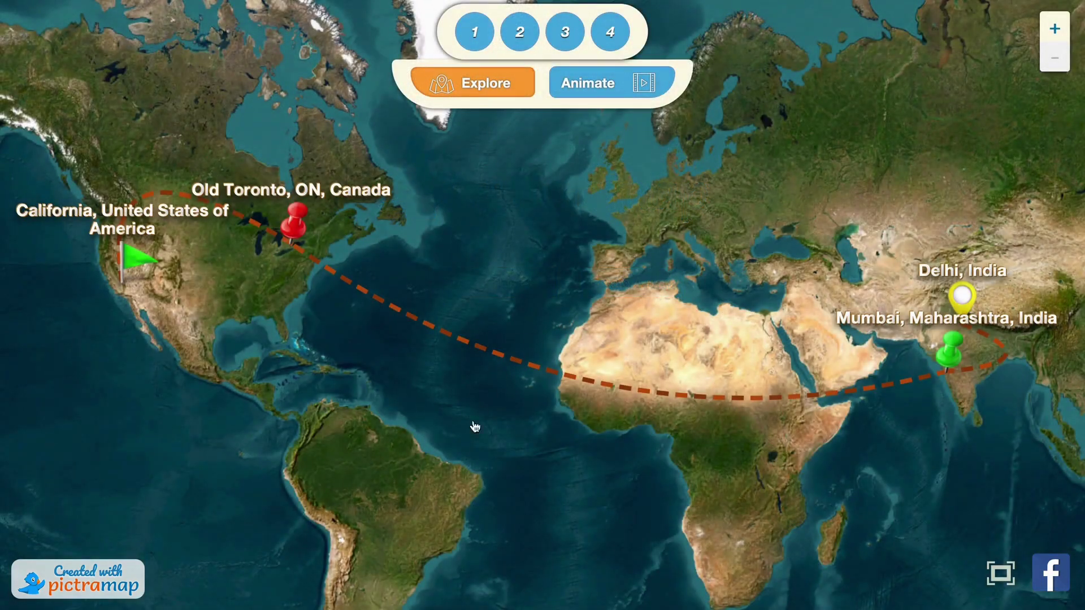
click(482, 39)
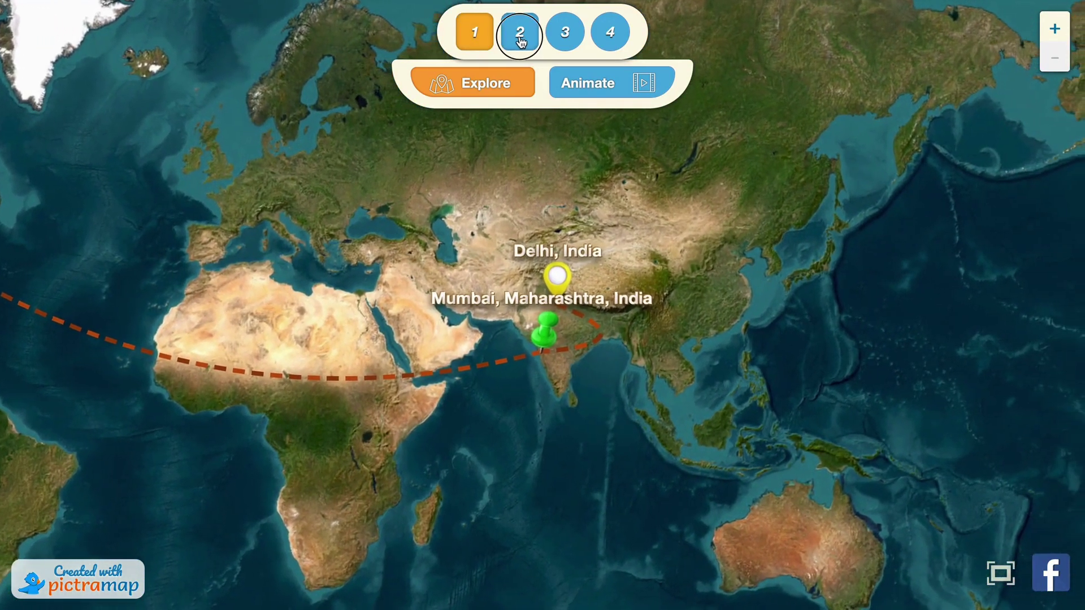
click(520, 39)
click(562, 33)
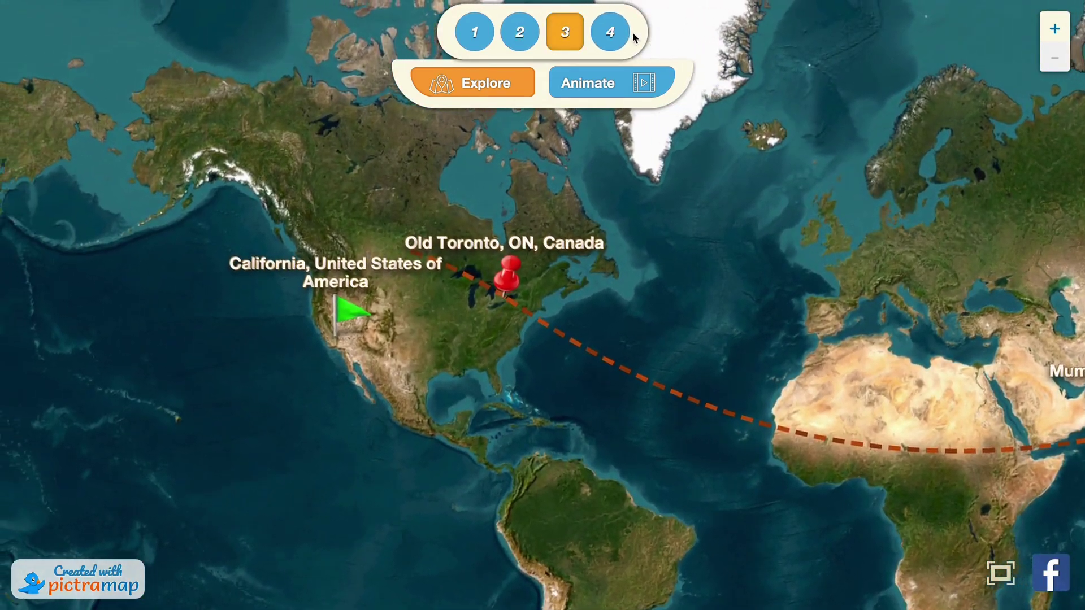
click(619, 36)
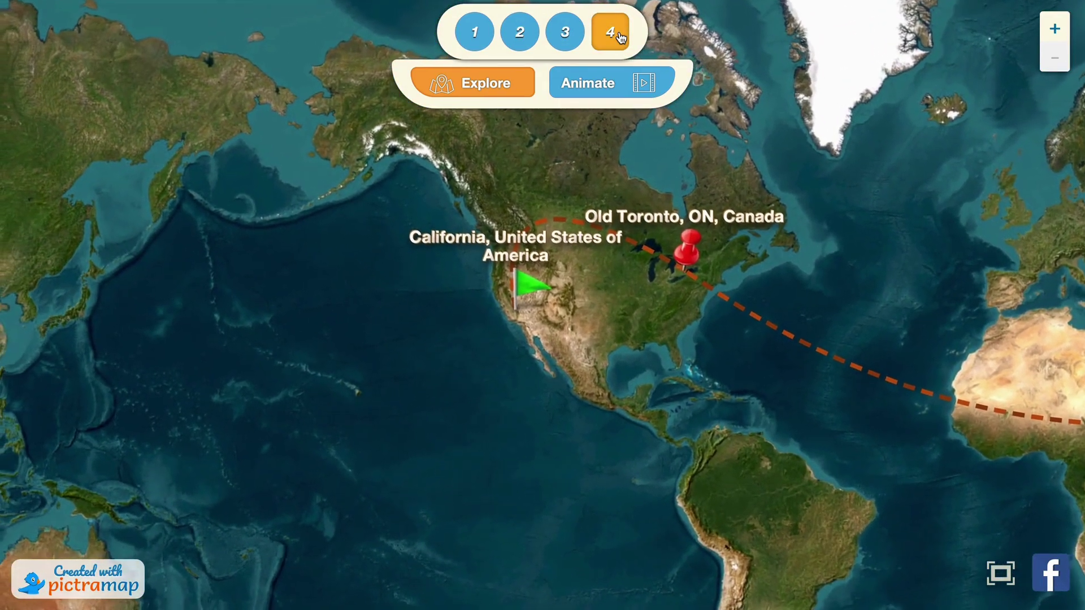